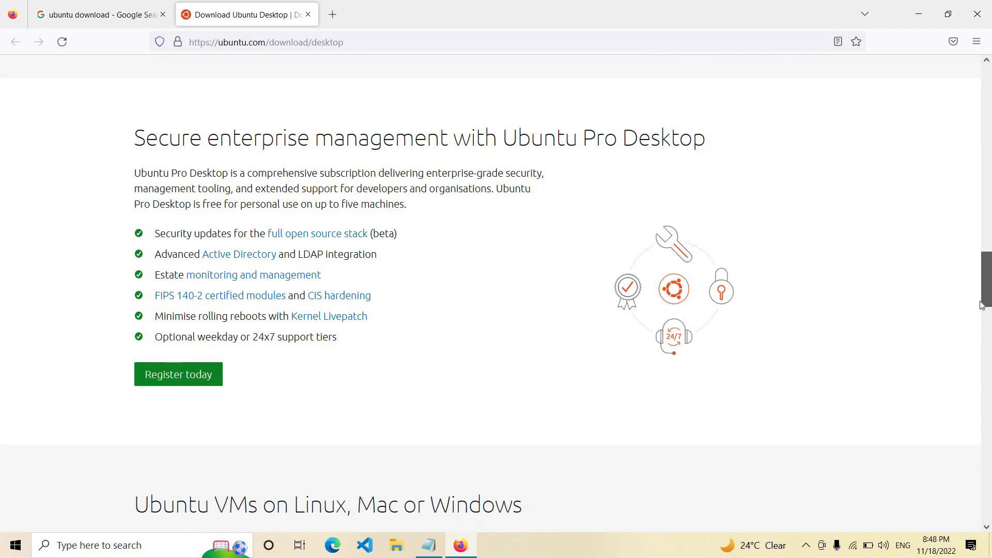
Switch from the browser to File Explorer and locate ubuntu-18.04.5-desktop-amd64.iso on drive D
left_click_drag(980, 296, 980, 305)
left_click(918, 15)
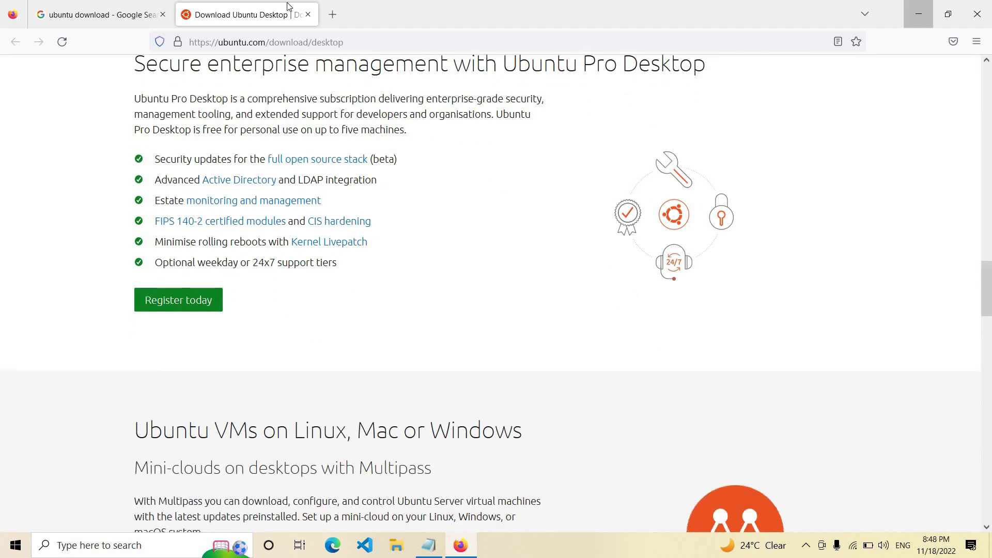
double_click(26, 88)
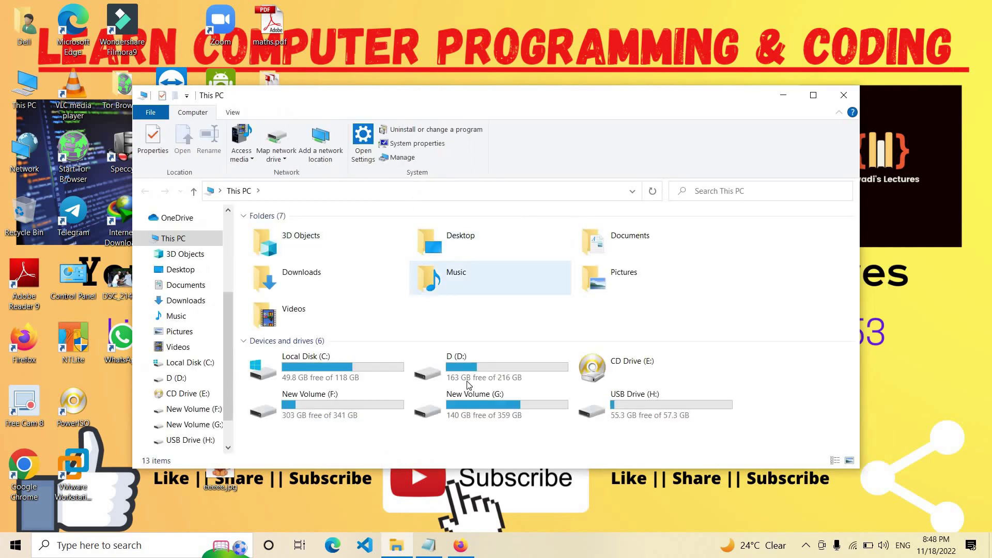
double_click(465, 370)
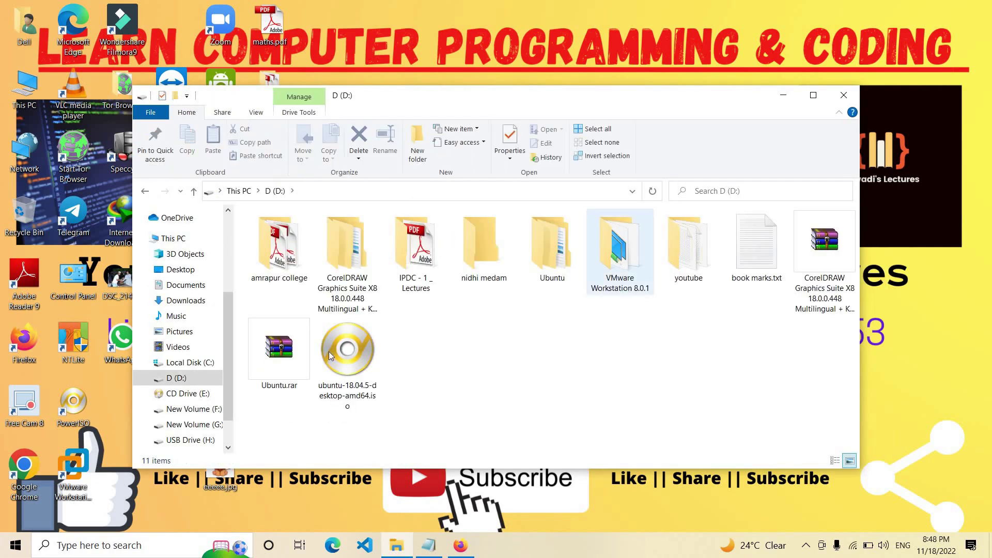
left_click(333, 380)
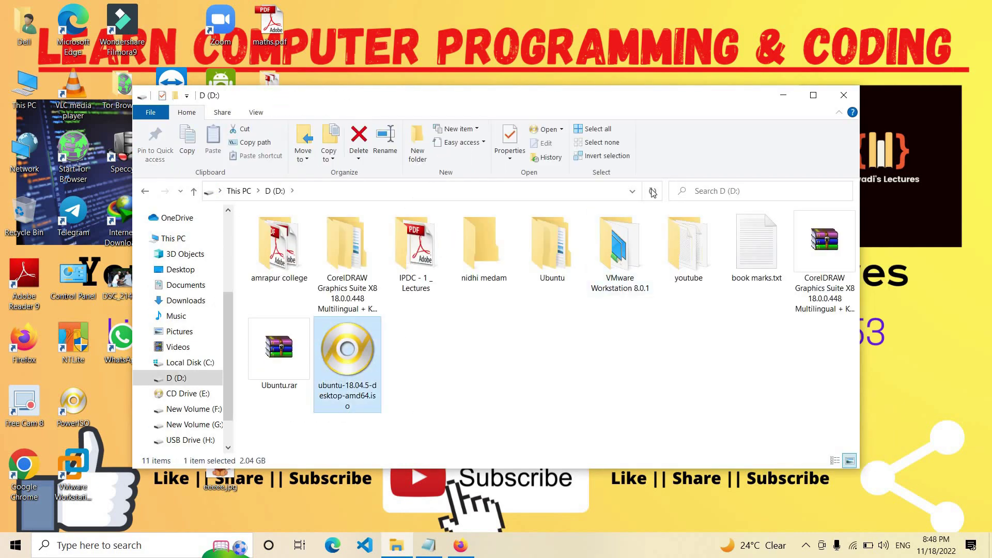
left_click(785, 97)
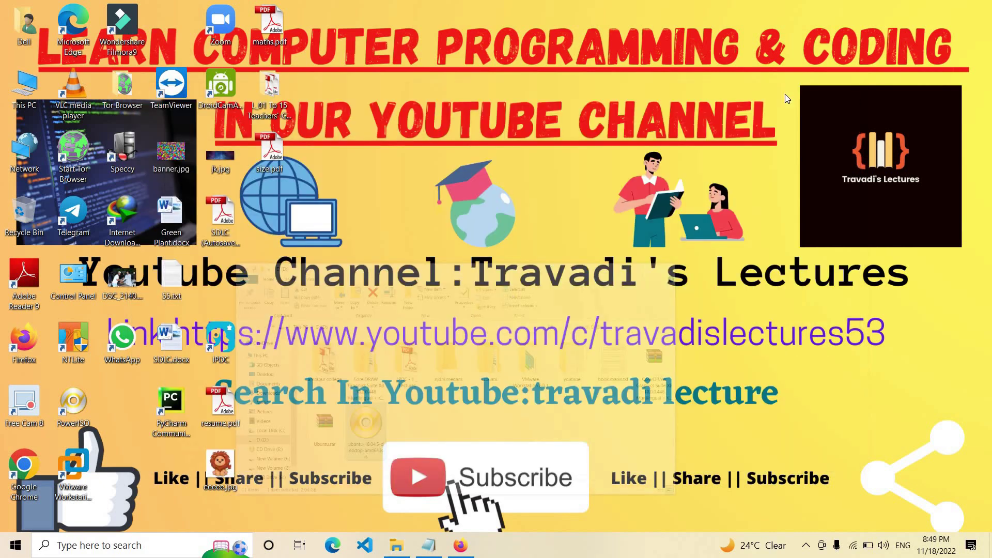
Launch VMware Workstation Pro from the desktop and maximize its window
left_click(82, 455)
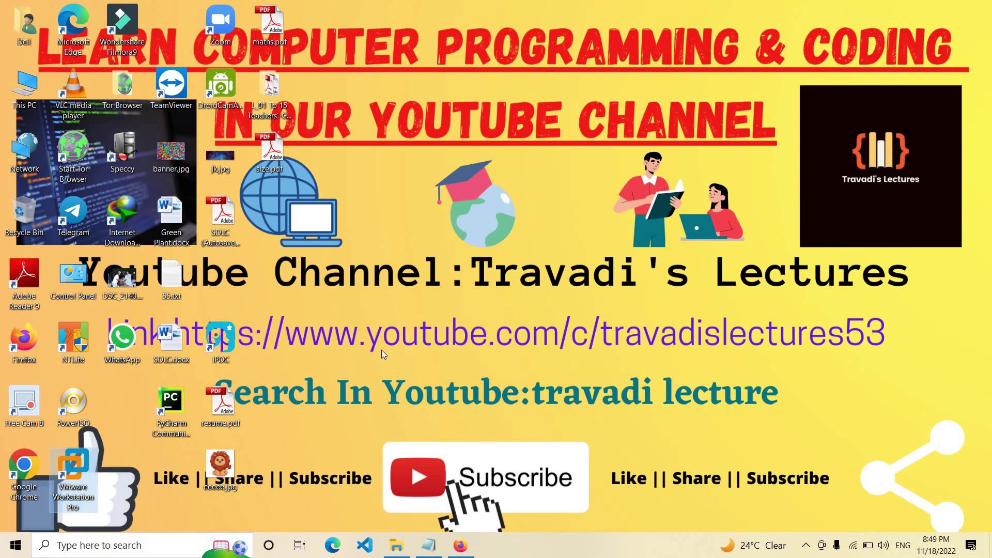
key("Return")
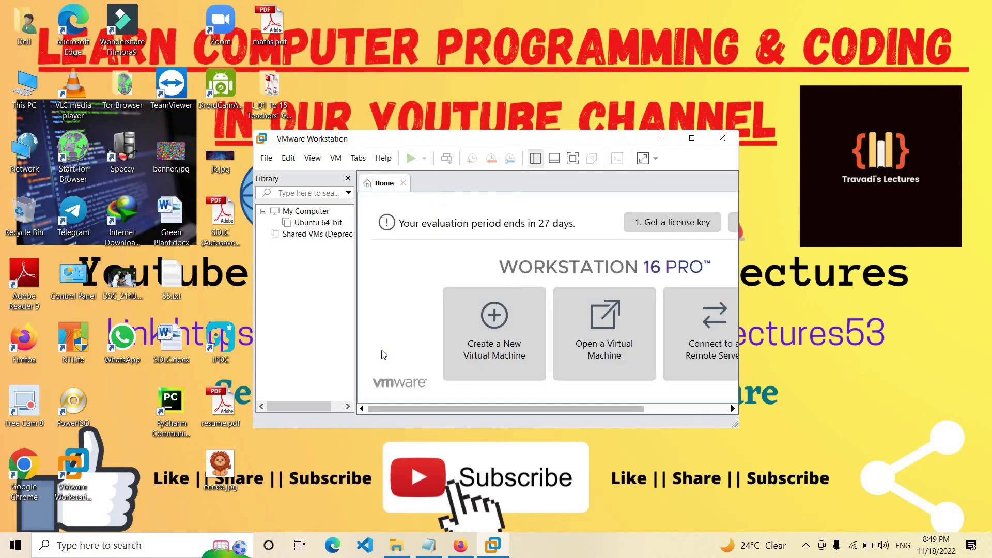
left_click(691, 138)
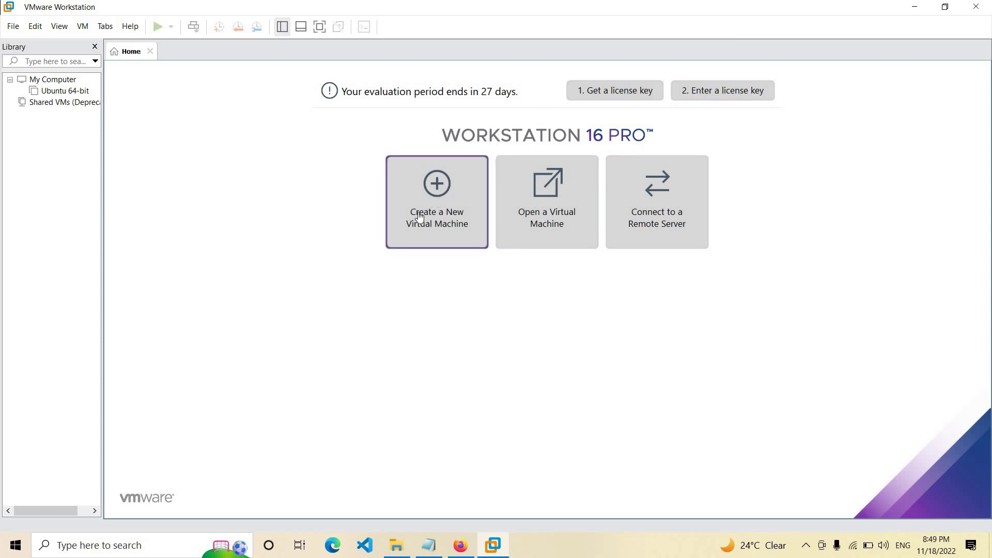
Start a new virtual machine with the Typical configuration and the "I will install the operating system later" option
left_click(443, 204)
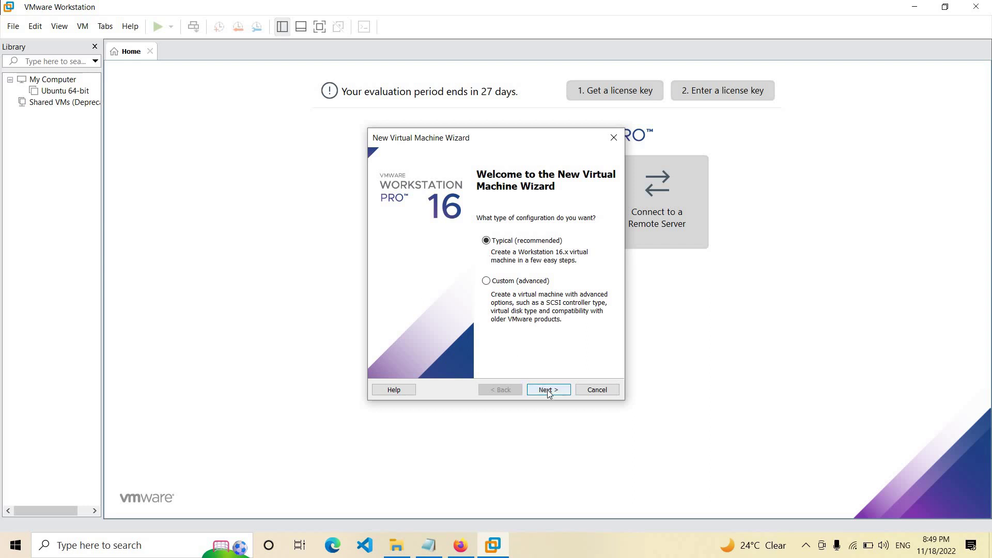
left_click(547, 389)
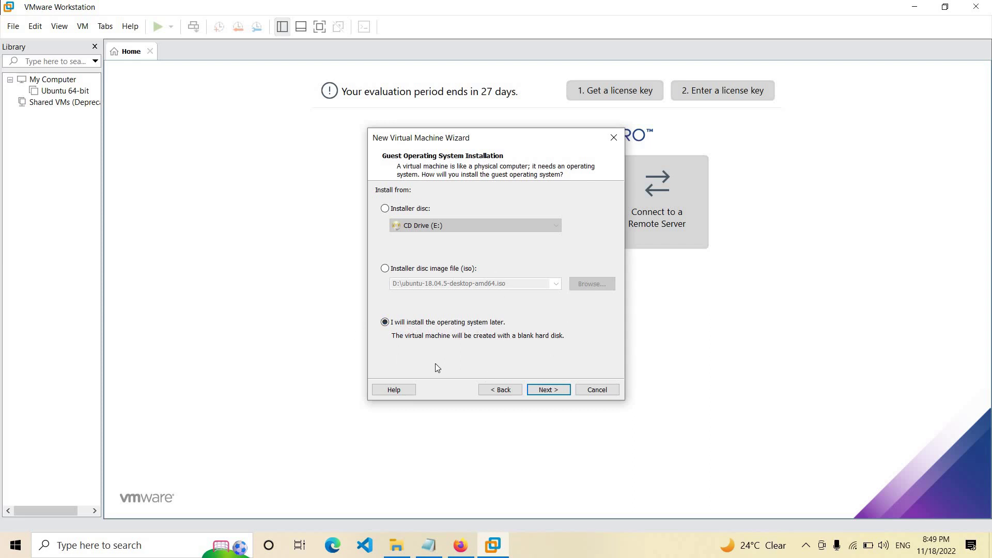
left_click(542, 390)
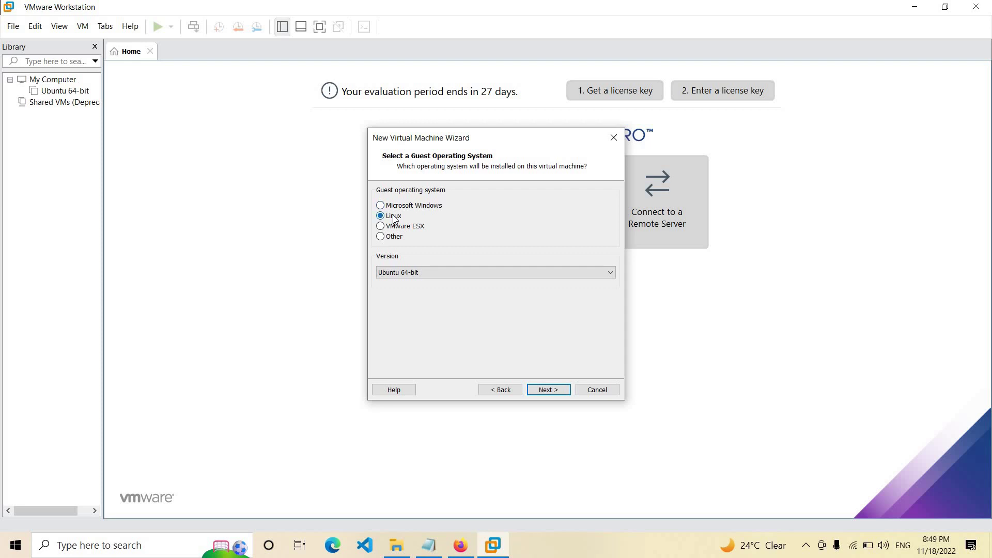
Choose Linux as the guest operating system with version Ubuntu 64-bit
left_click(410, 272)
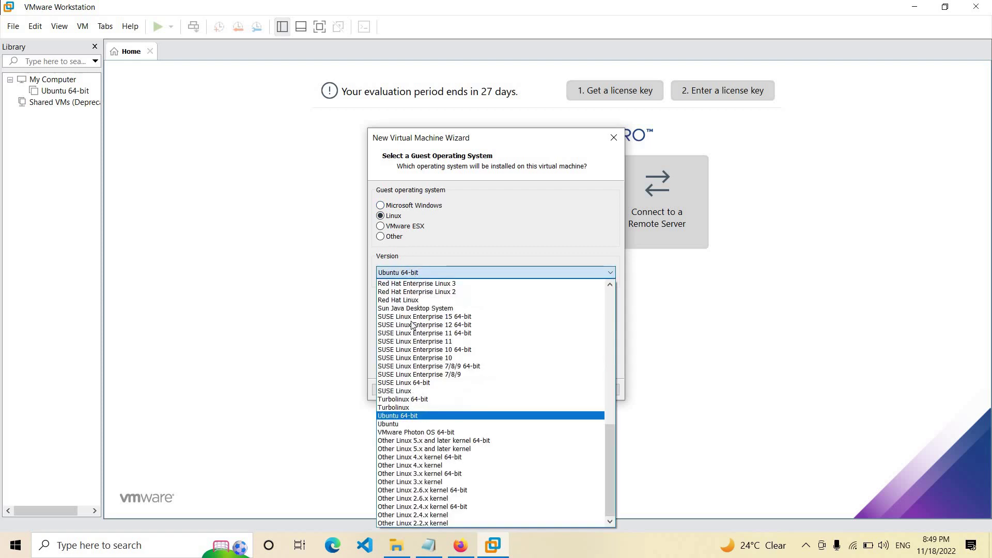
left_click(404, 417)
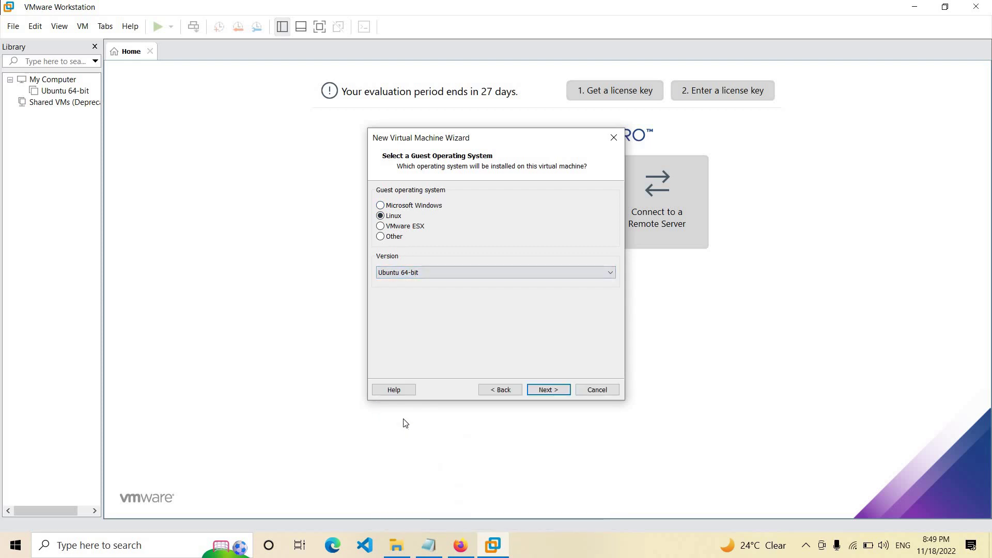
left_click(474, 272)
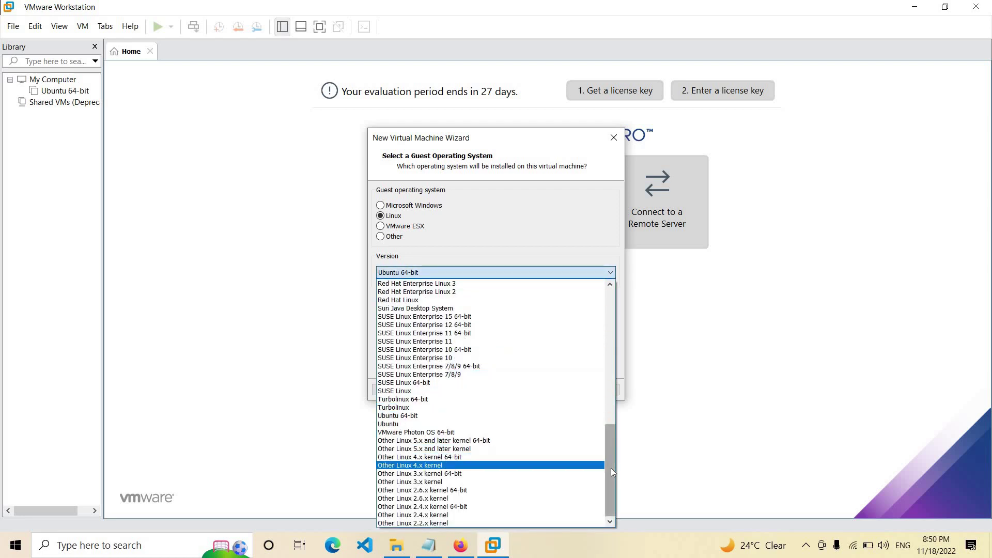
left_click_drag(613, 472, 621, 319)
scroll(603, 460, "down", 15)
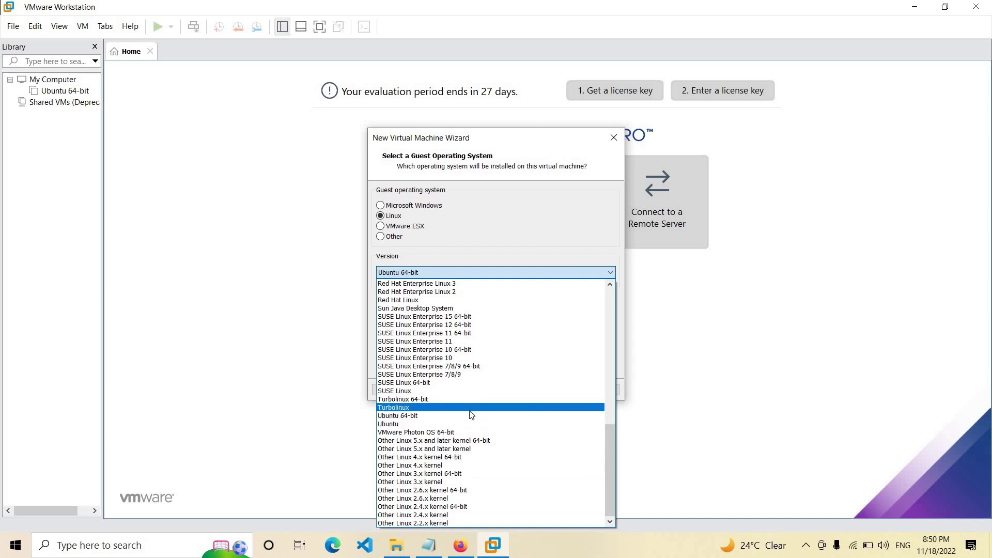
left_click(431, 417)
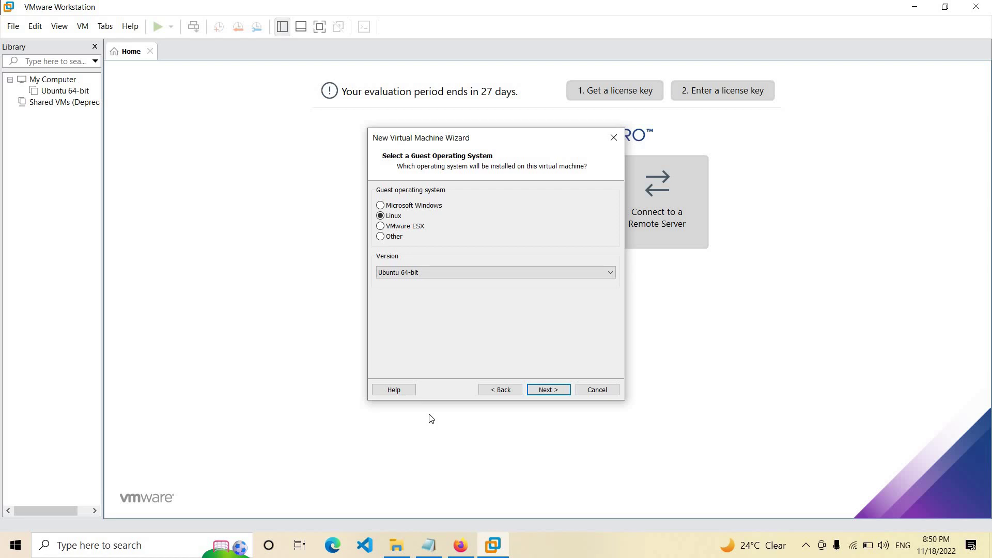
left_click(556, 392)
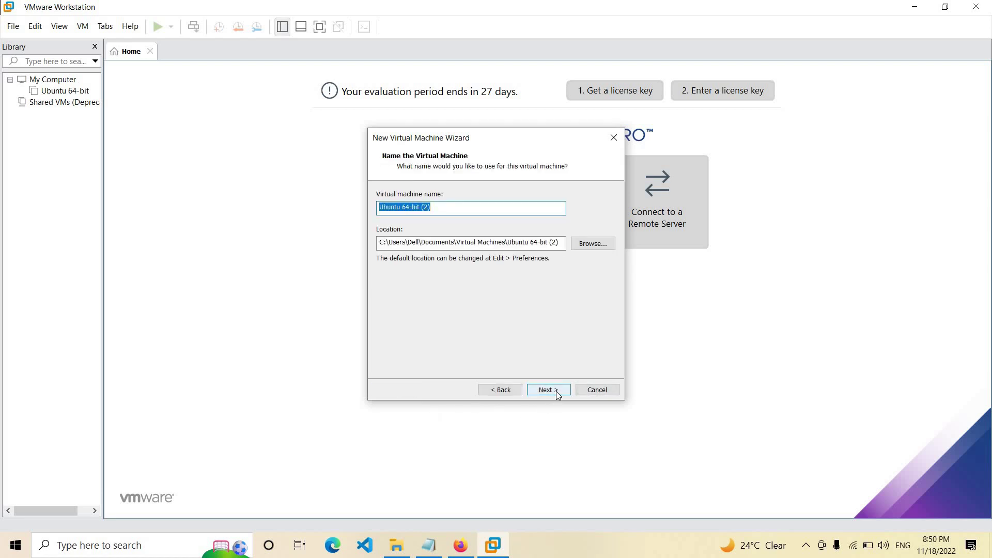
Accept the virtual machine name Ubuntu 64-bit (2) and its default storage location
left_click(551, 248)
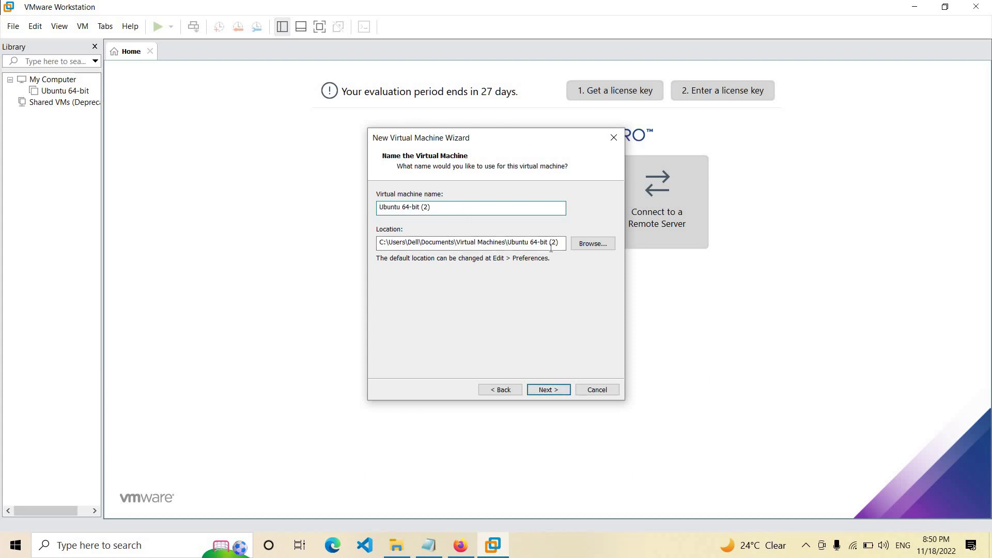
left_click(550, 247)
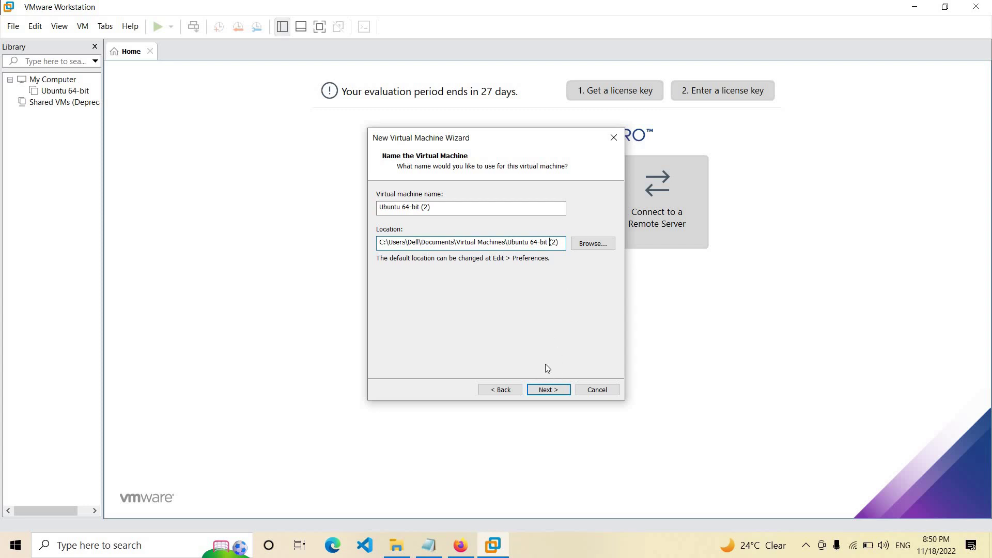
left_click(547, 391)
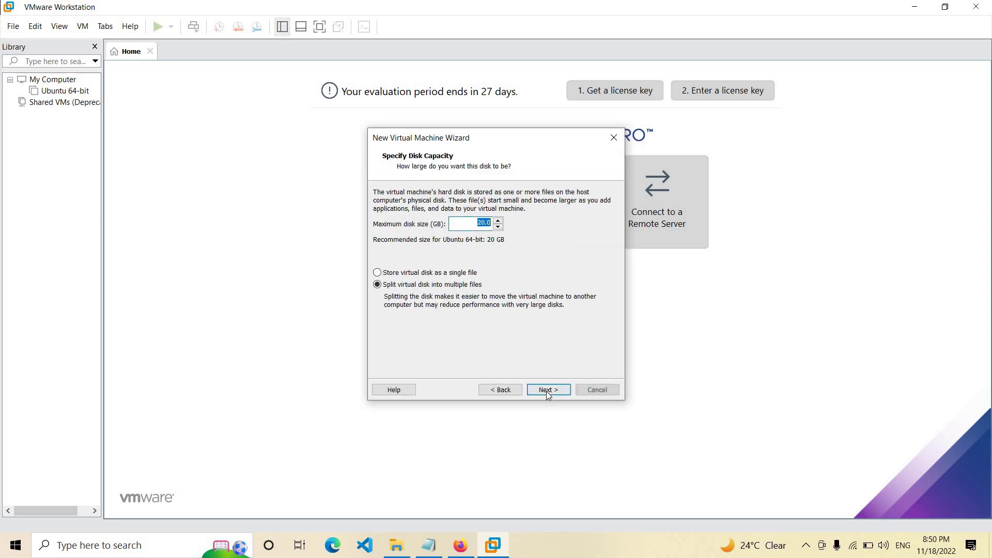
Set the virtual disk to a maximum of 20 GB, split into multiple files
left_click(476, 225)
left_click(499, 227)
left_click(394, 273)
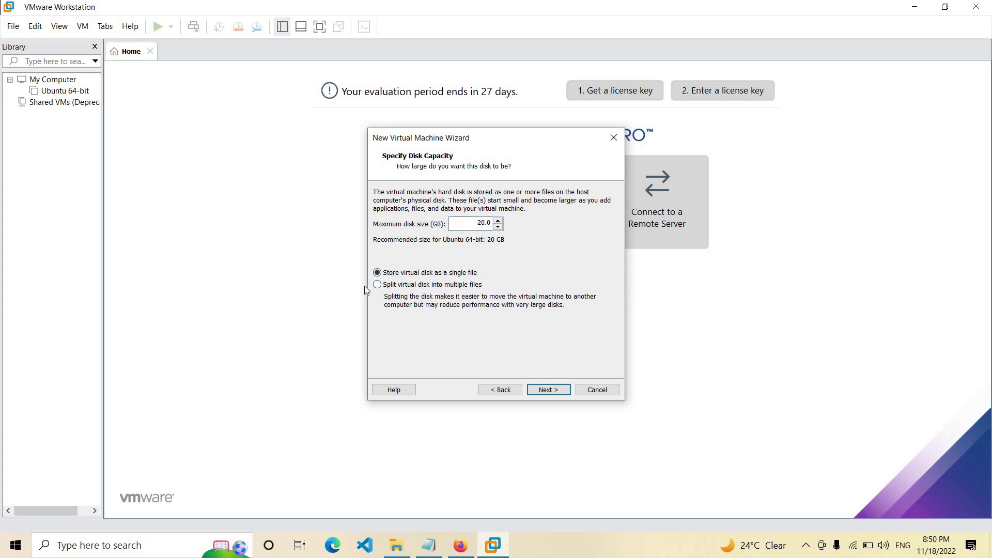
left_click(378, 285)
left_click(546, 391)
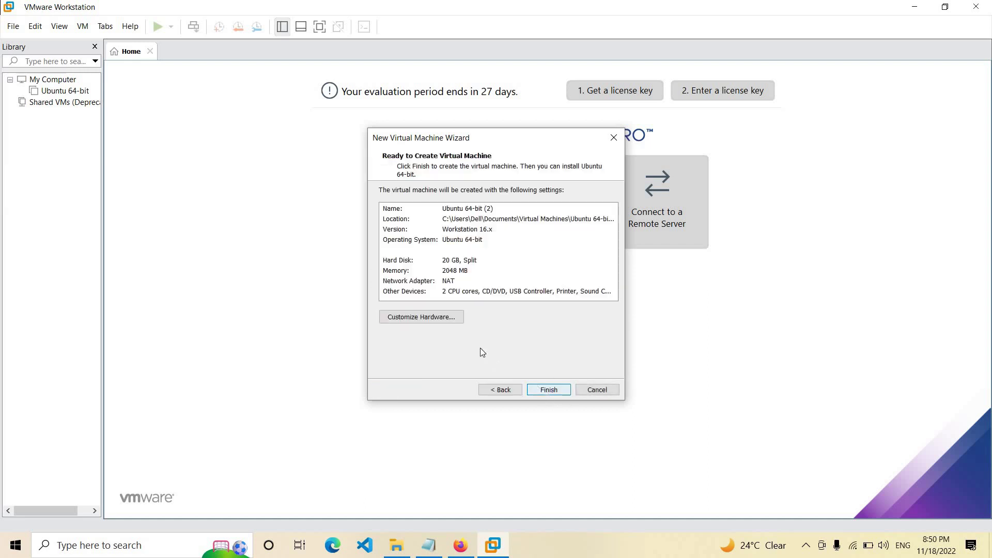
Customize the virtual machine's hardware by setting the number of processors to 4
left_click(444, 319)
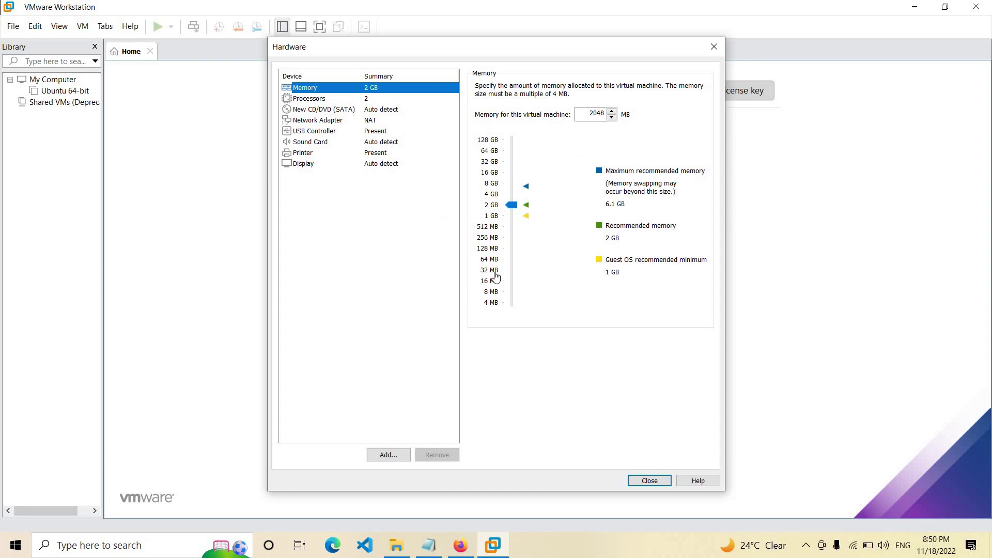
left_click(298, 101)
left_click(606, 88)
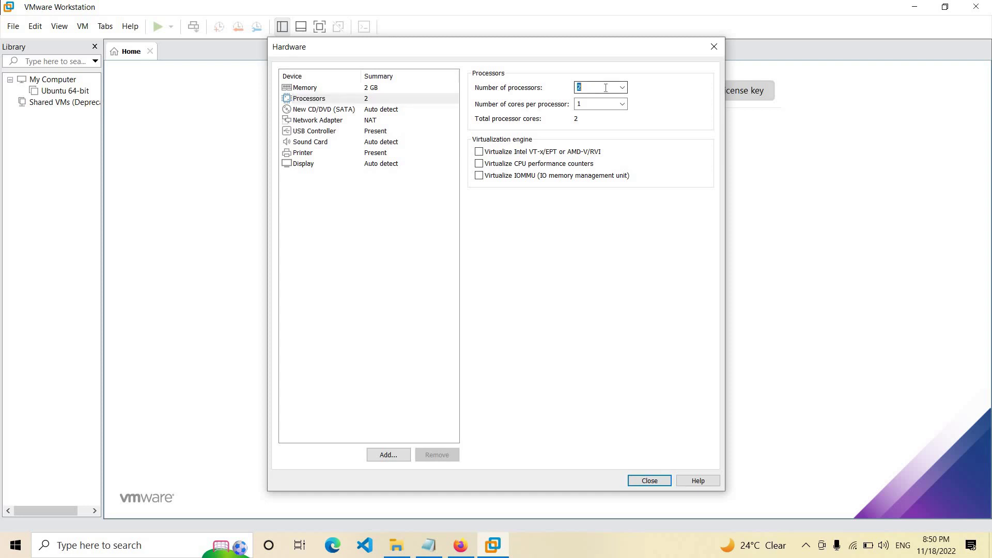
left_click(622, 87)
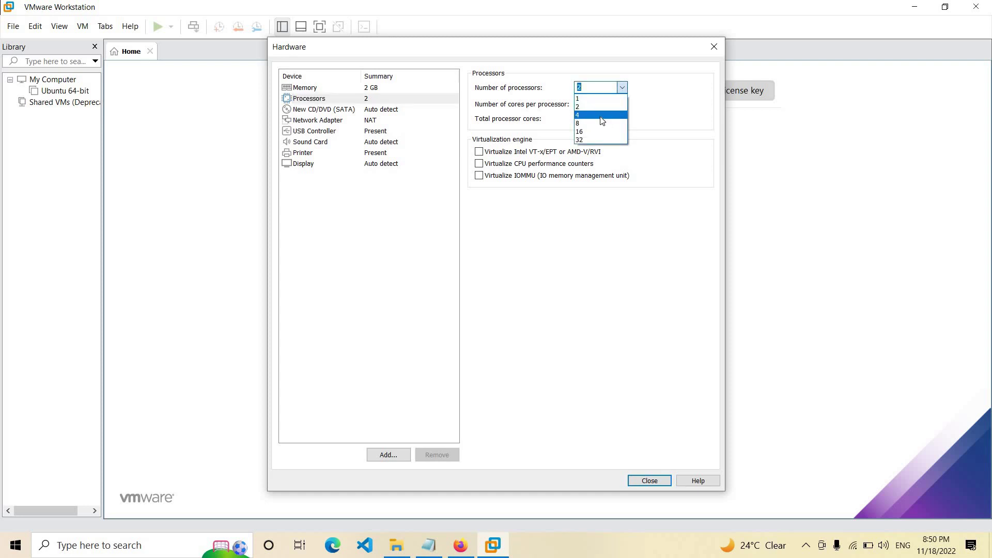
left_click(602, 115)
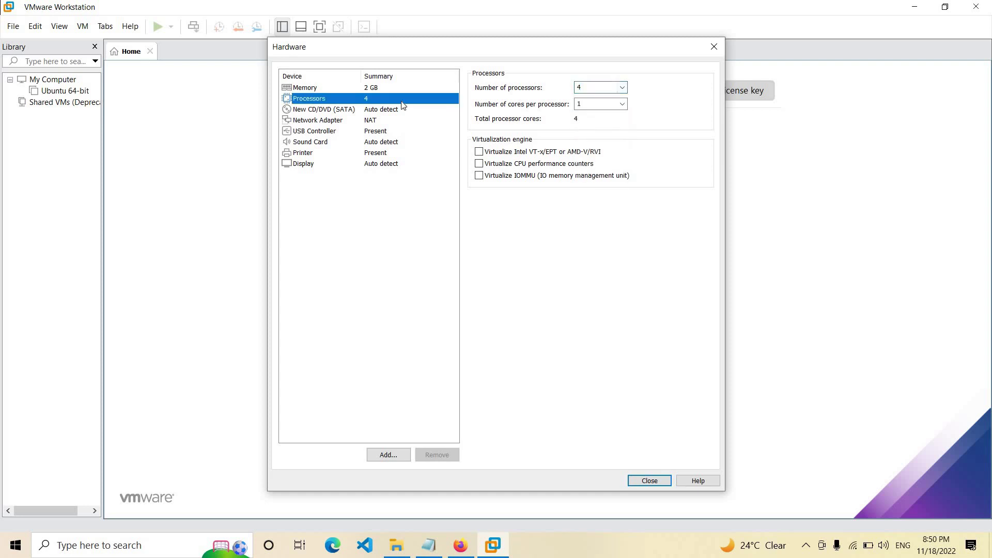
Connect the virtual CD/DVD drive to the ISO image D:\ubuntu-18.04.5-desktop-amd64.iso
left_click(374, 109)
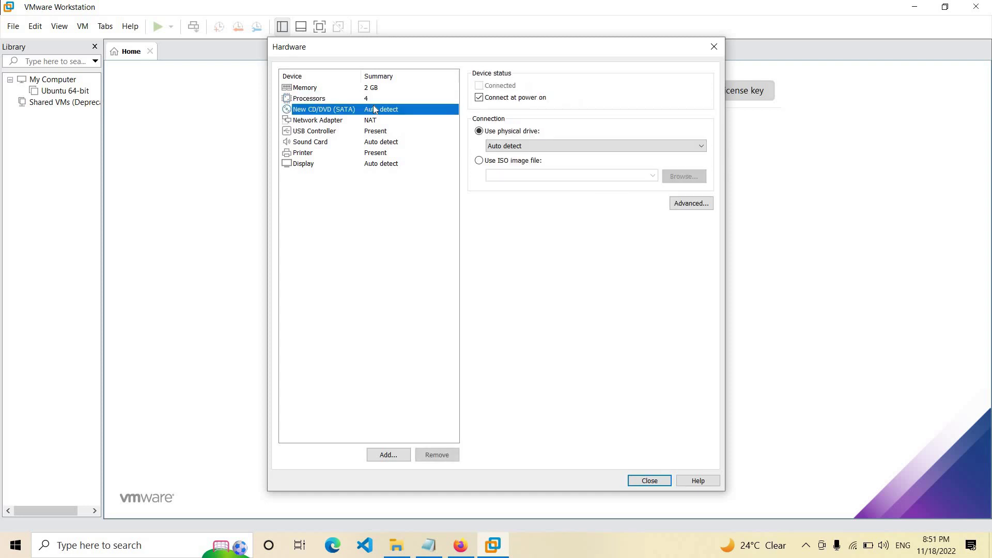
left_click(479, 161)
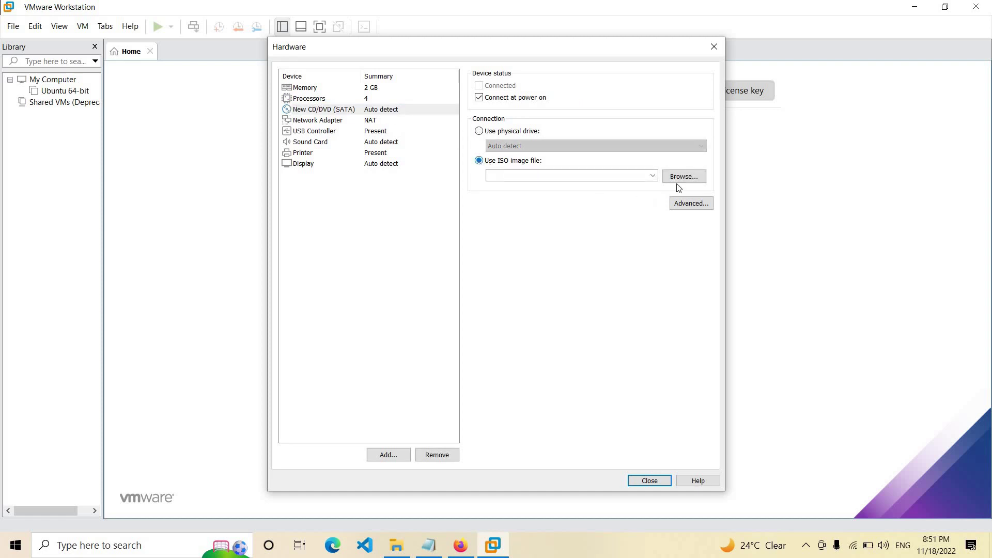
left_click(683, 177)
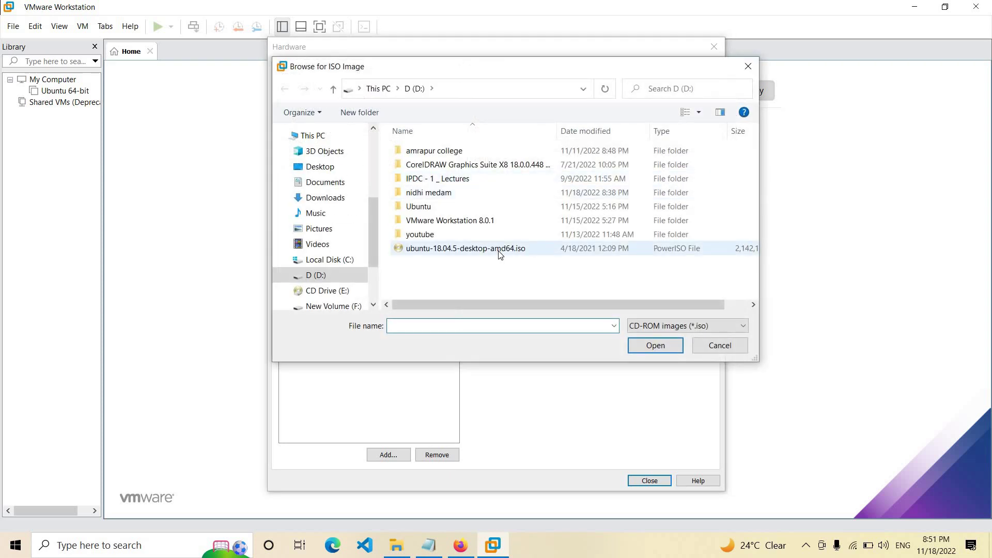
left_click(500, 253)
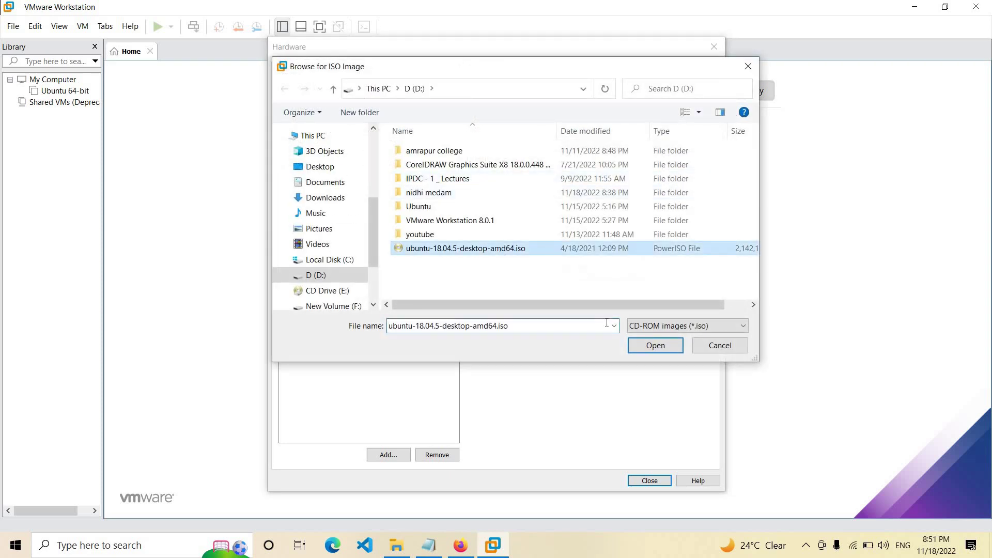
left_click(645, 350)
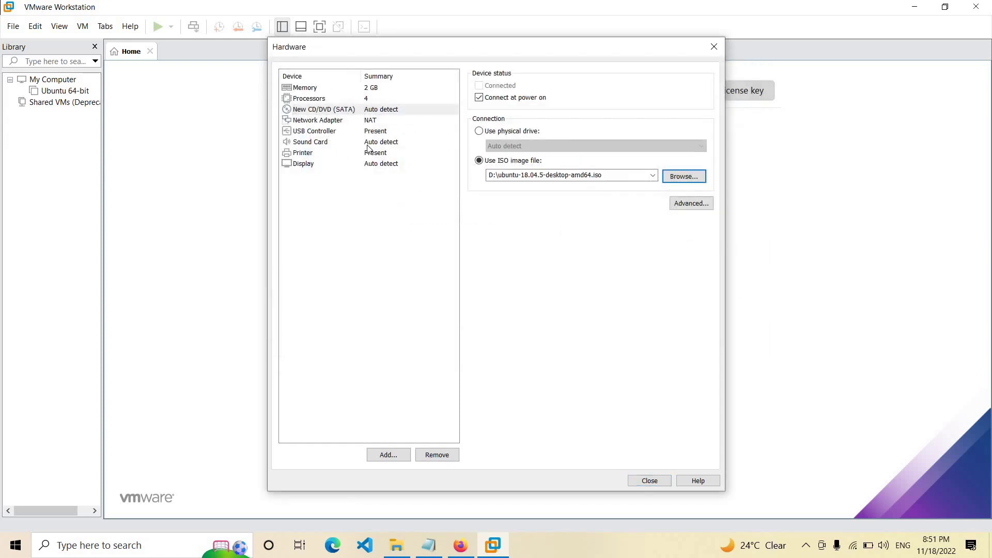
Review the hardware settings of the network adapter, USB controller and sound card
left_click(368, 122)
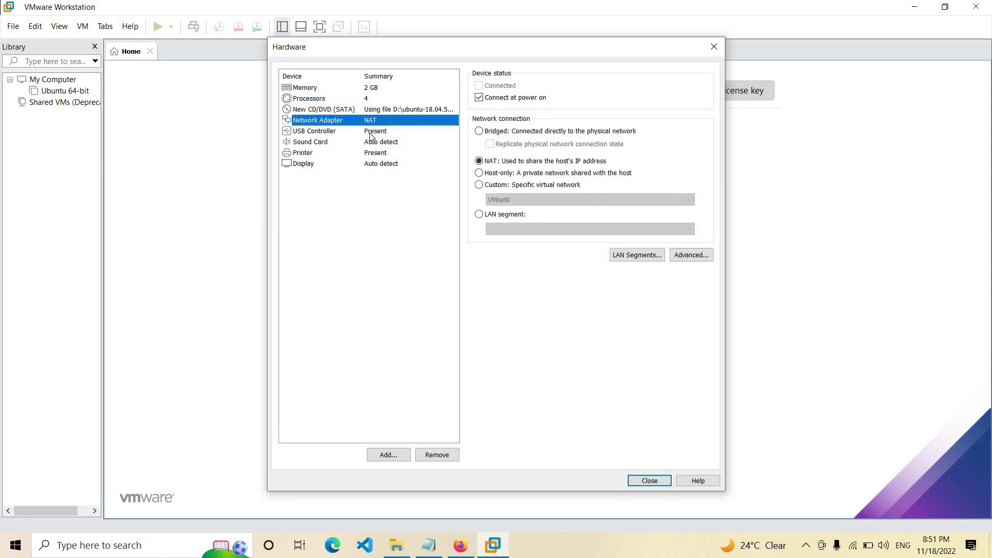
left_click(370, 133)
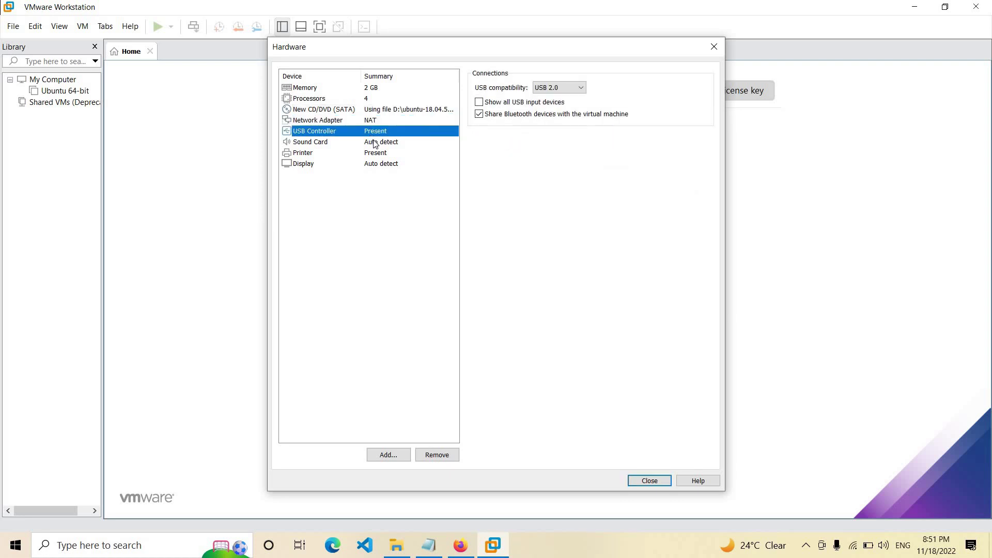
left_click(374, 142)
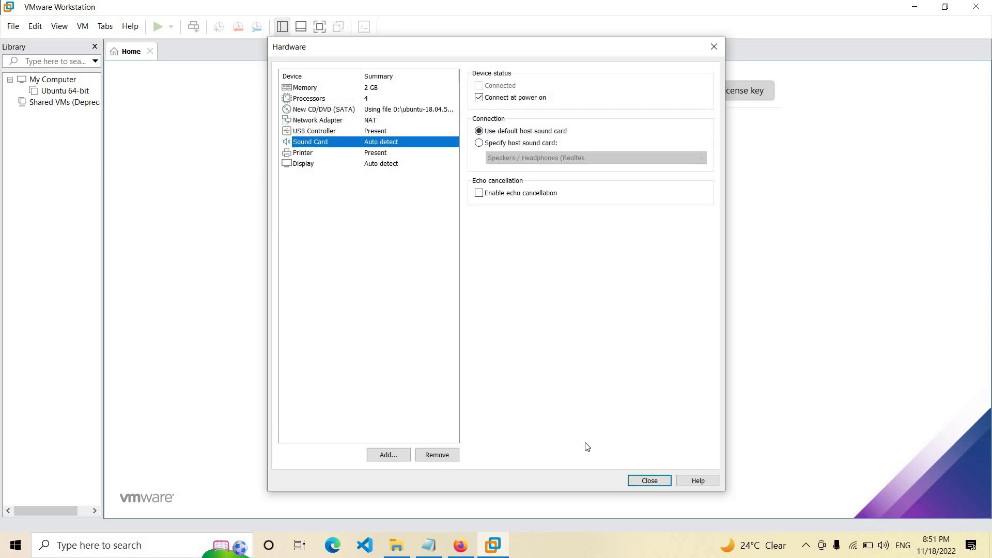
Finish creating the Ubuntu 64-bit (2) virtual machine and power it on, dismissing the device notice
left_click(656, 483)
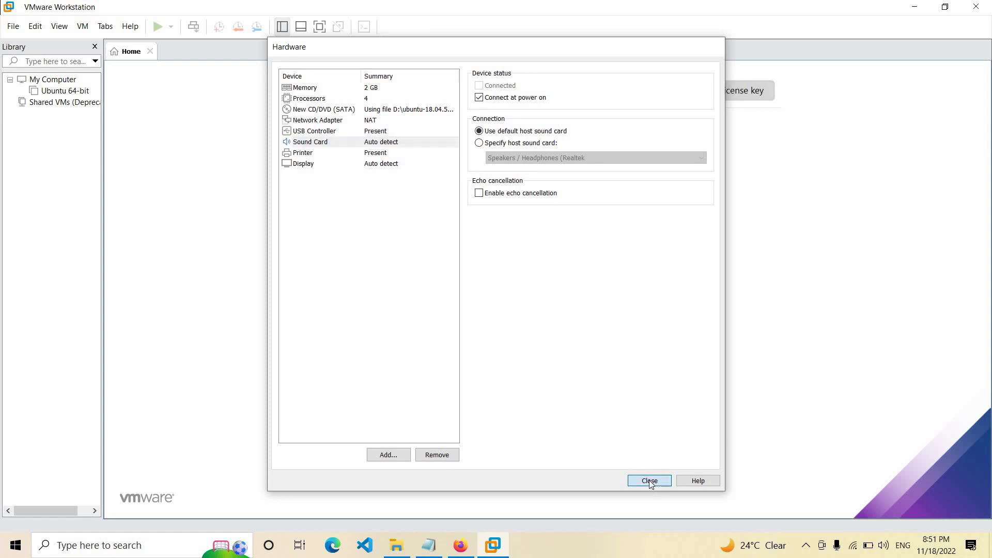
left_click(549, 391)
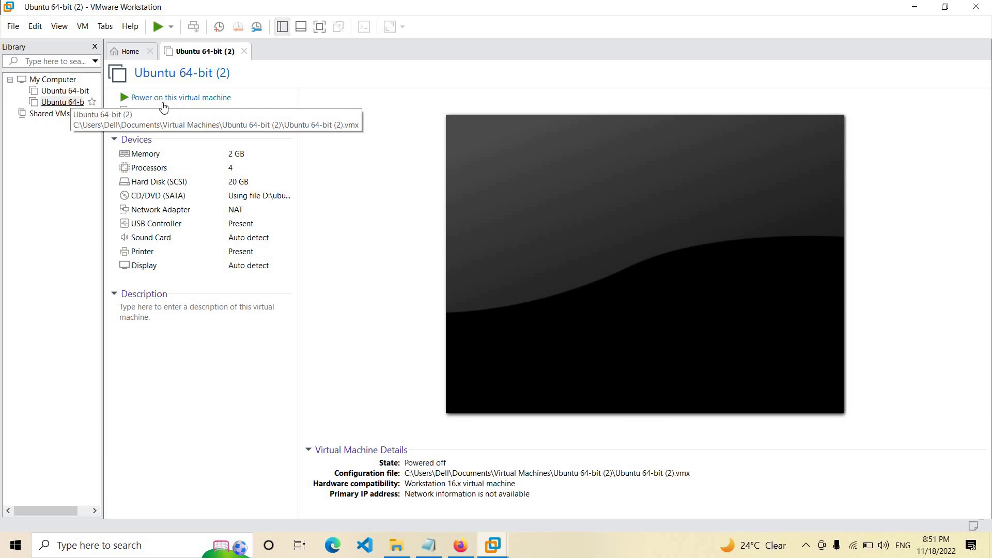
left_click(410, 148)
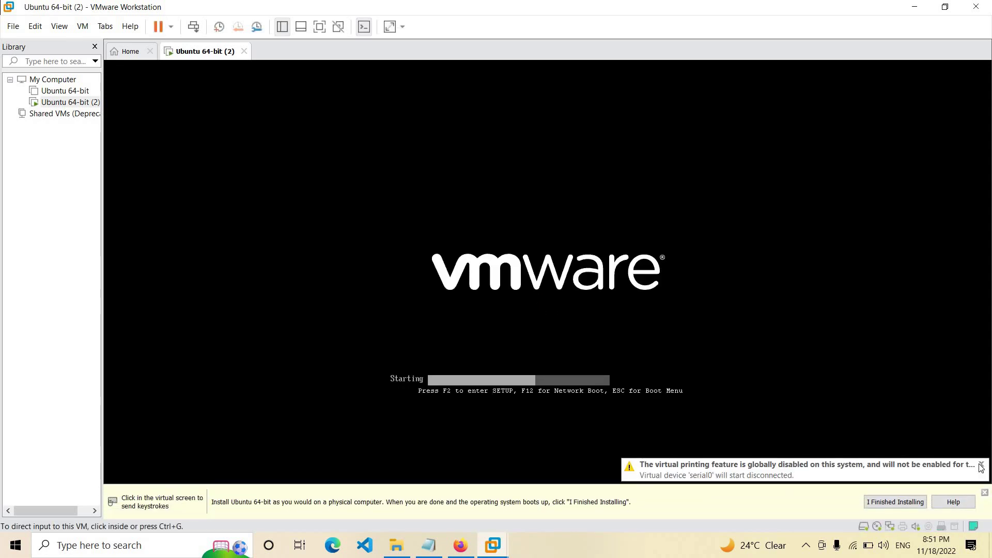
left_click(980, 466)
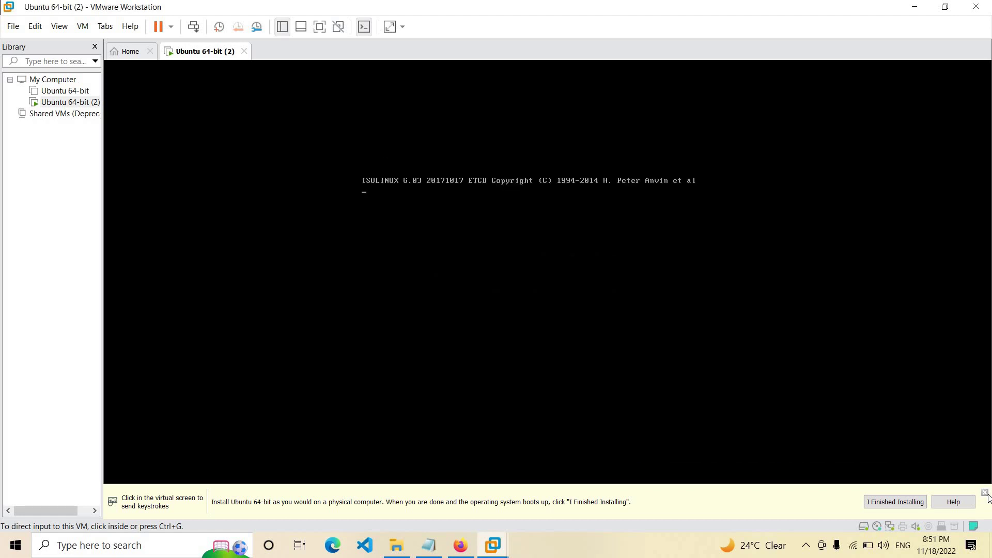